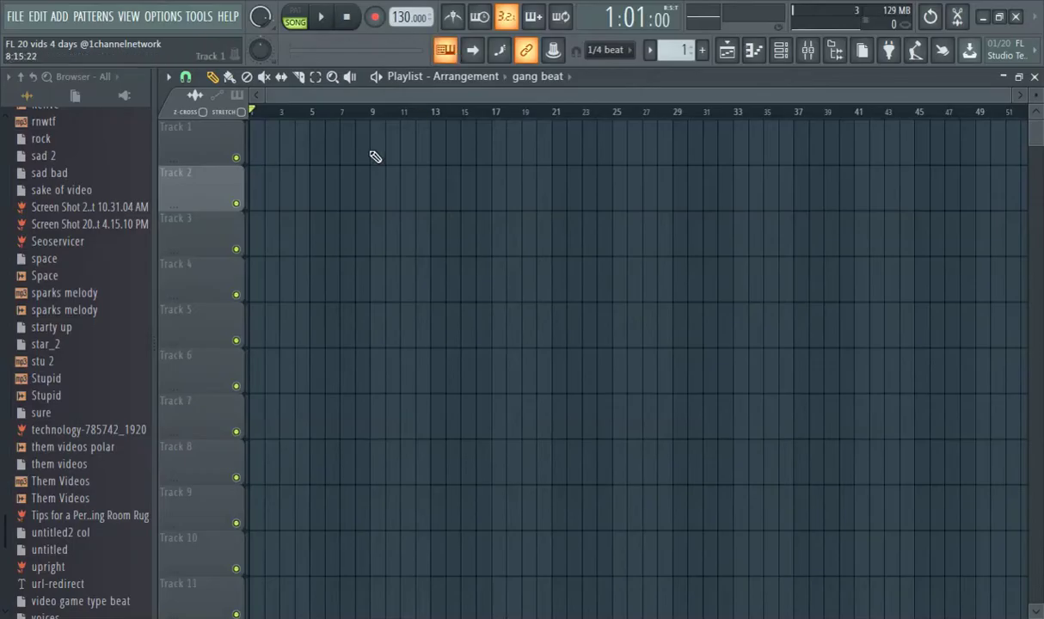
- Add an FL Keys instrument to the project and move its window clear of the playlist's beginning
left_click(58, 16)
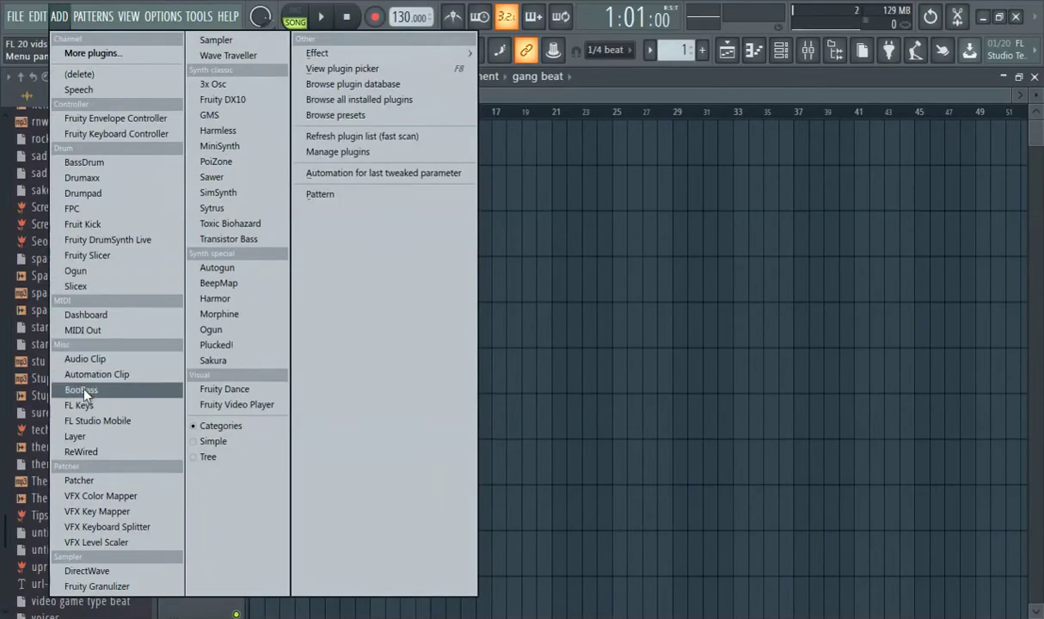
left_click(98, 407)
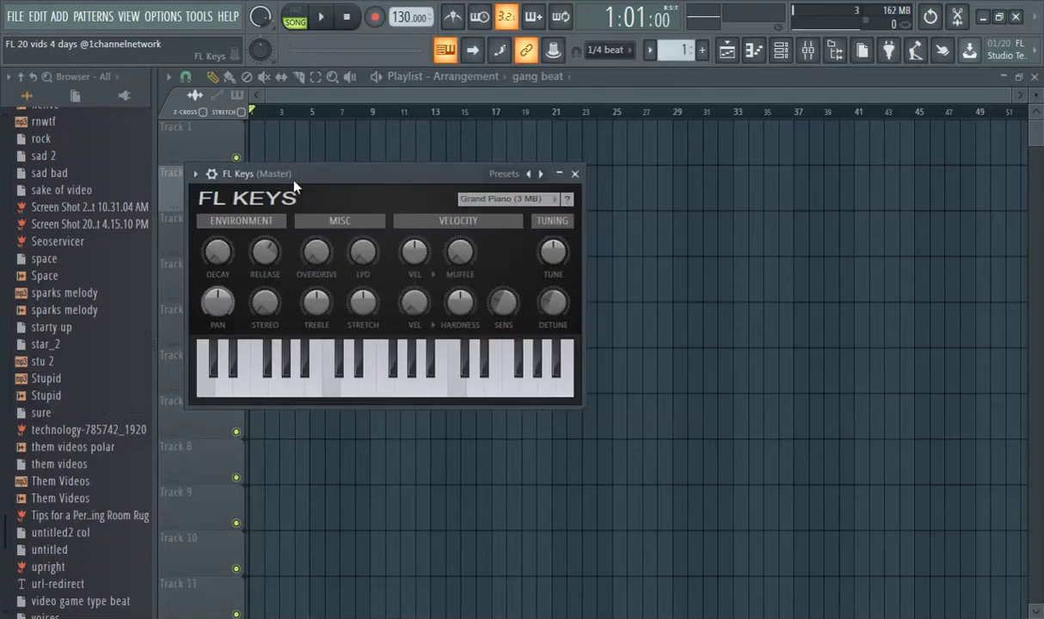
left_click_drag(329, 177, 394, 176)
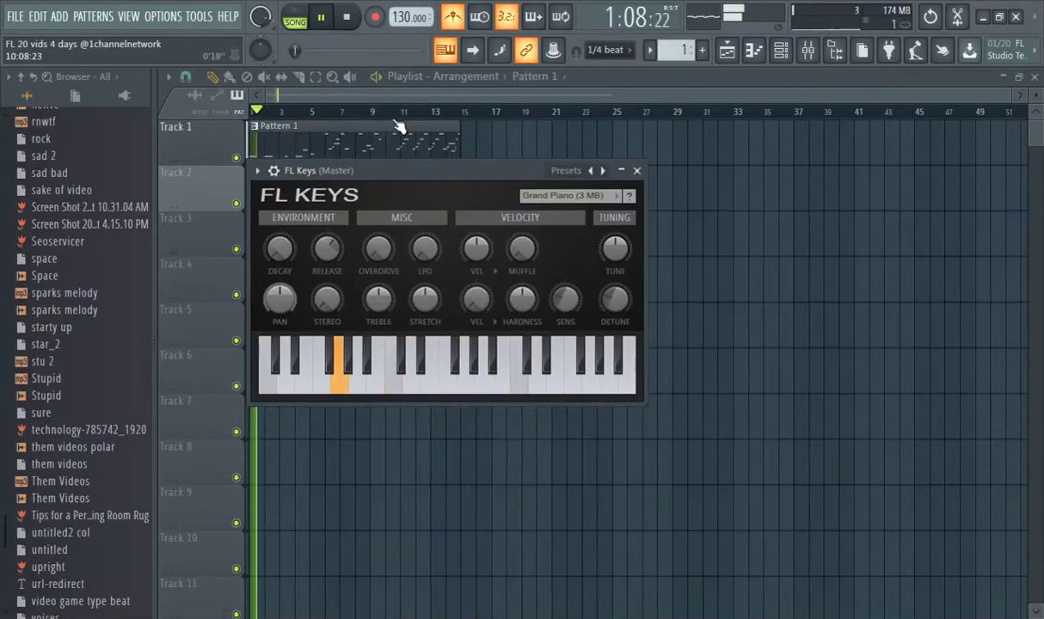
- Open Pattern 1 in the piano roll, examine its recorded notes and listen back from around bar 10
left_click(393, 117)
double_click(365, 162)
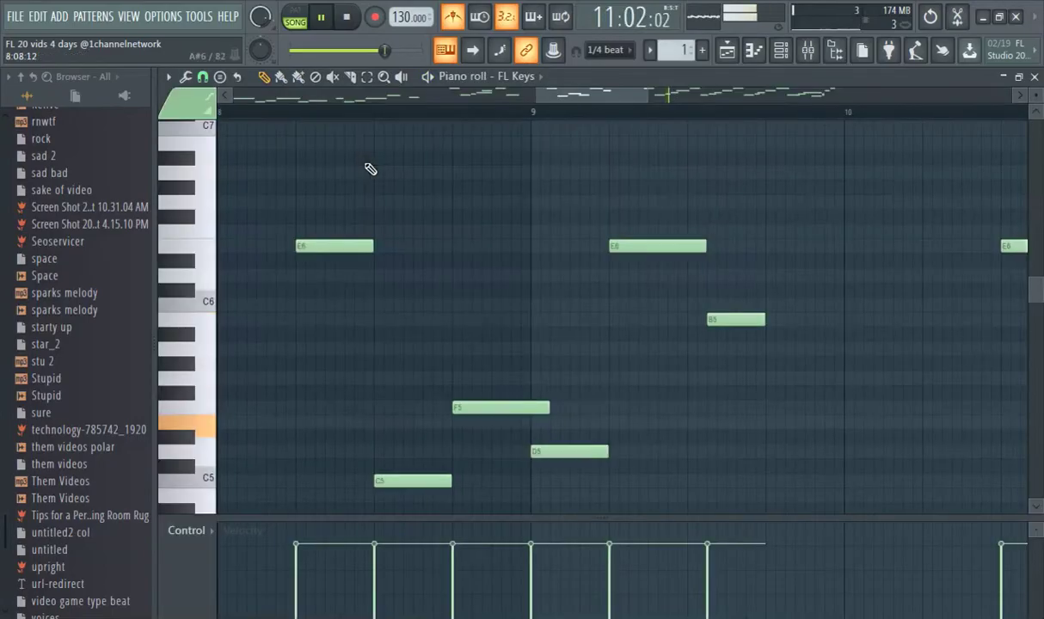
scroll(452, 285, "up", 3)
scroll(448, 285, "down", 7)
scroll(533, 302, "down", 4)
scroll(549, 261, "up", 2)
scroll(550, 261, "down", 2)
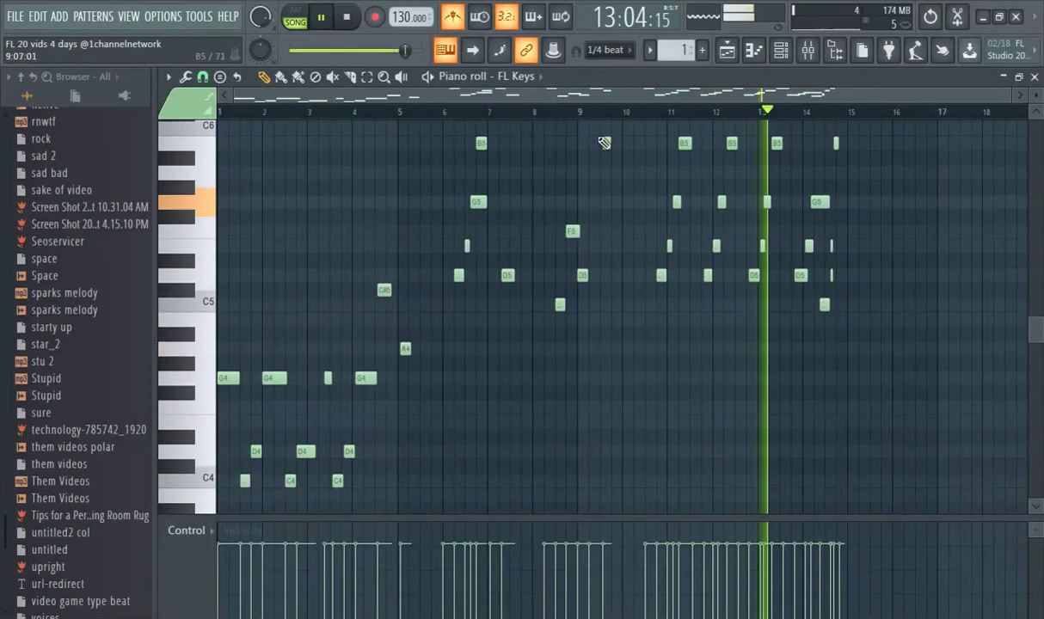
scroll(647, 140, "up", 2)
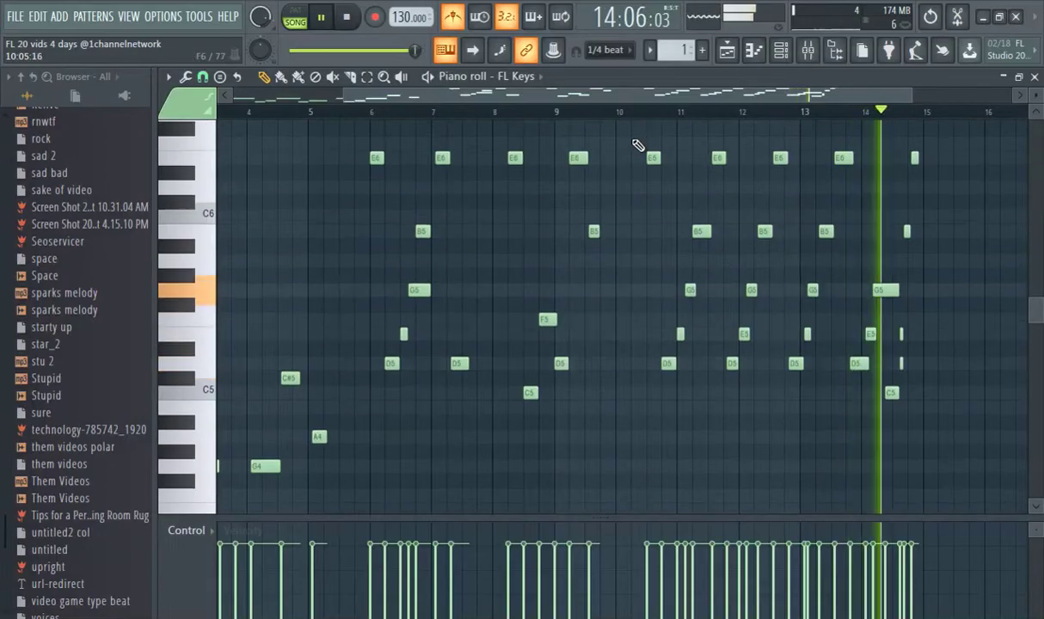
left_click(638, 113)
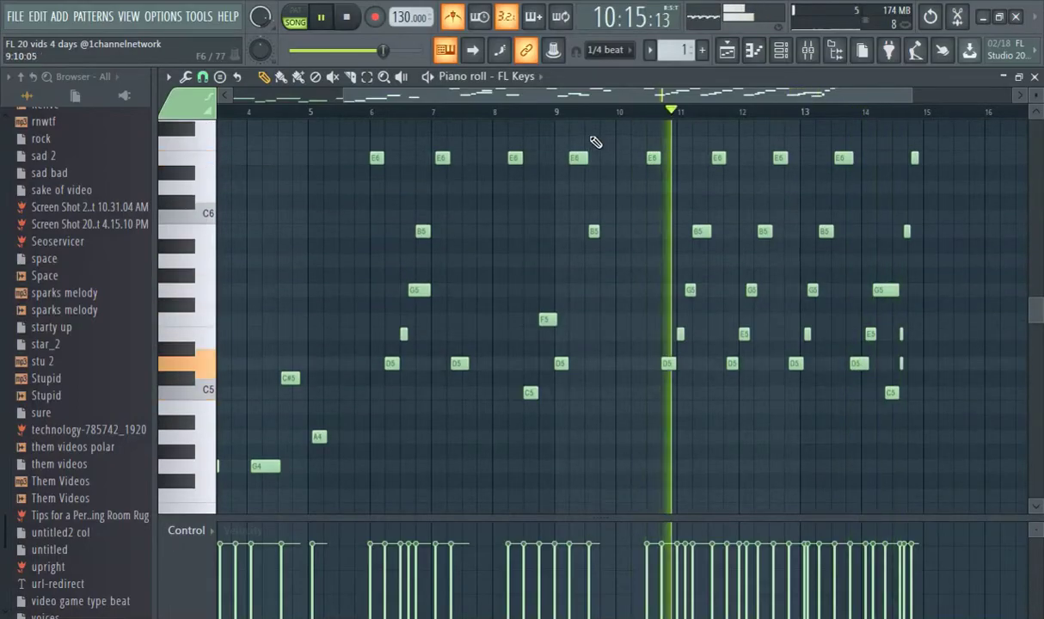
left_click(618, 122)
left_click_drag(591, 141, 172, 521)
scroll(516, 369, "down", 1)
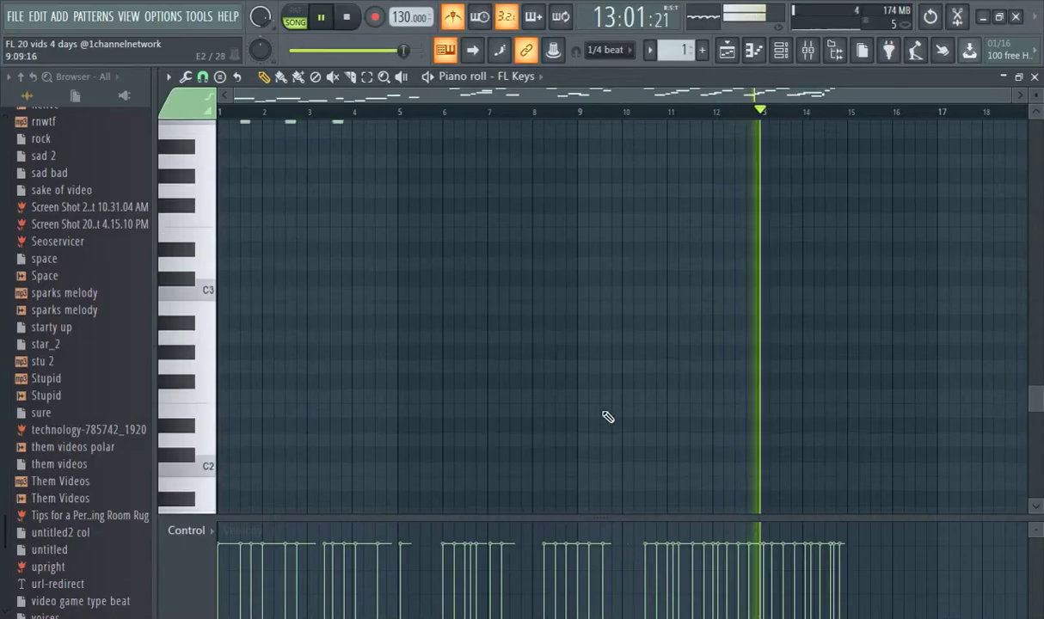
scroll(682, 356, "up", 9)
scroll(688, 283, "up", 1)
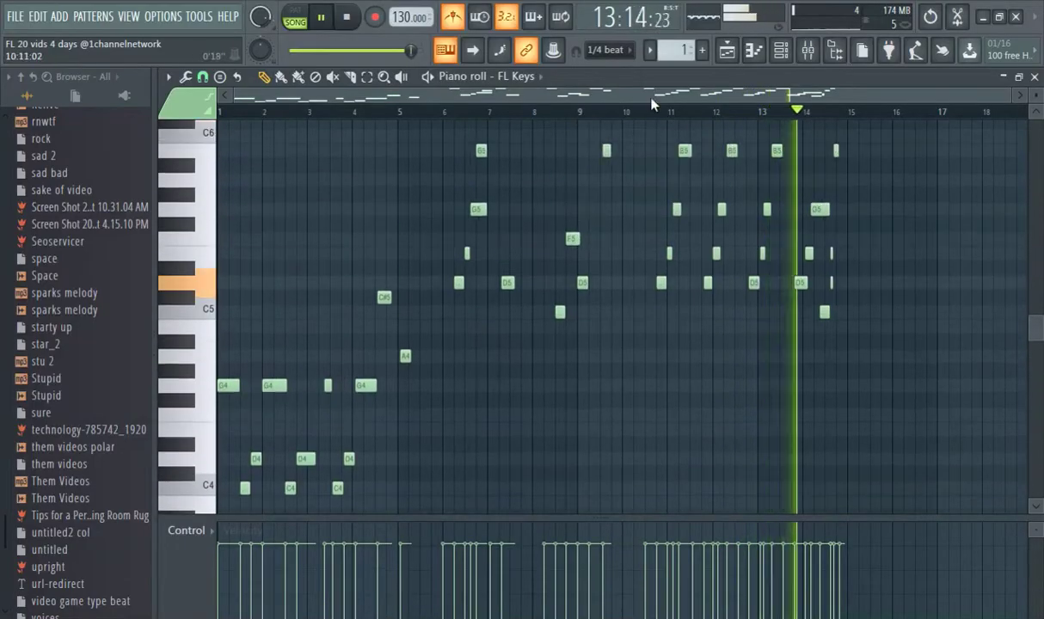
- Set the snap to 1/2 beat and delete all of the melody's notes before bar 10
left_click(606, 49)
left_click(604, 244)
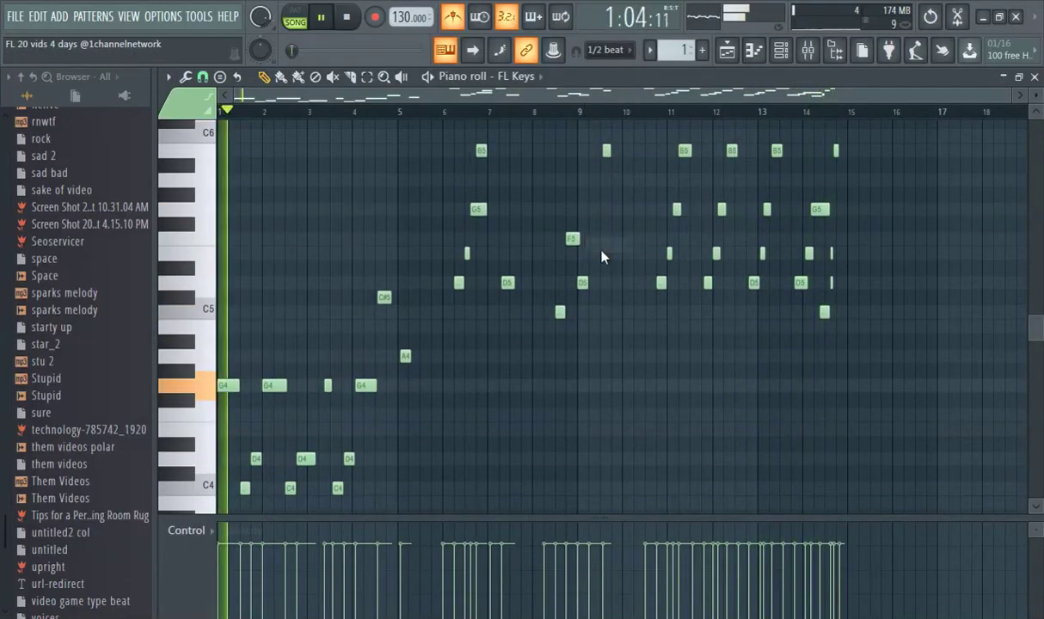
scroll(625, 233, "up", 3)
left_click_drag(629, 176, 77, 607)
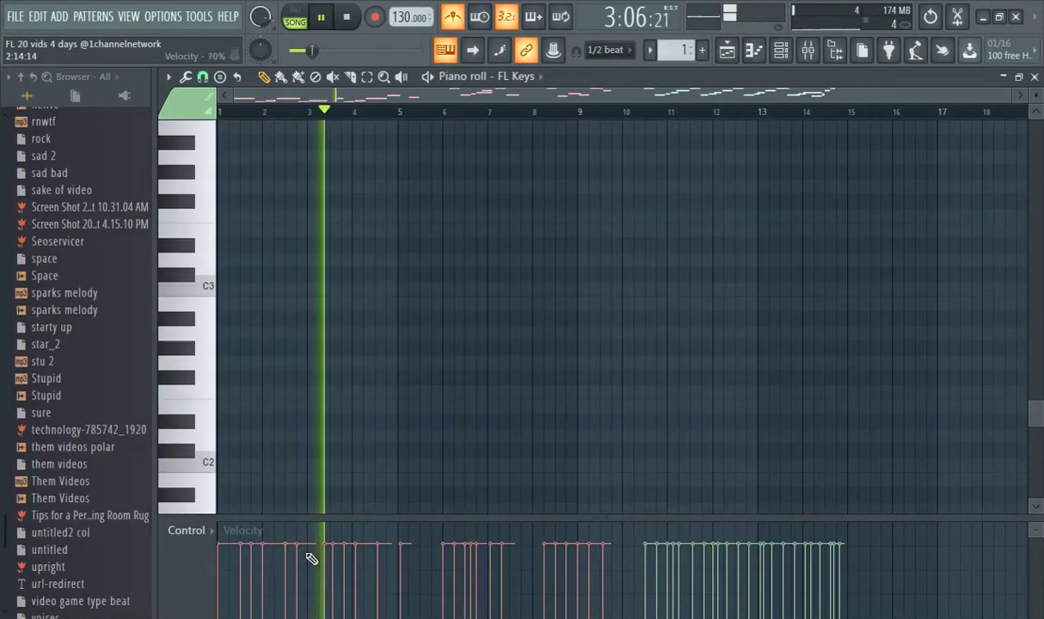
key("Delete")
- Move all remaining melody notes back so the first E6 starts at bar 1, and play from there
scroll(497, 411, "up", 4)
scroll(500, 405, "up", 8)
scroll(769, 351, "up", 3)
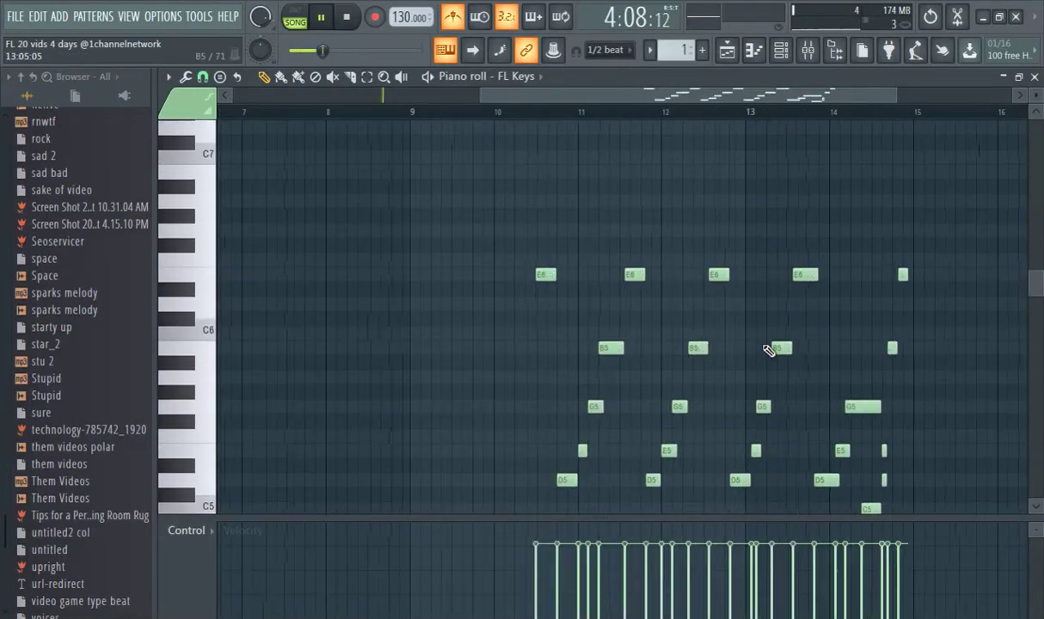
key("ctrl+a")
left_click_drag(543, 272, 167, 263)
left_click(263, 114)
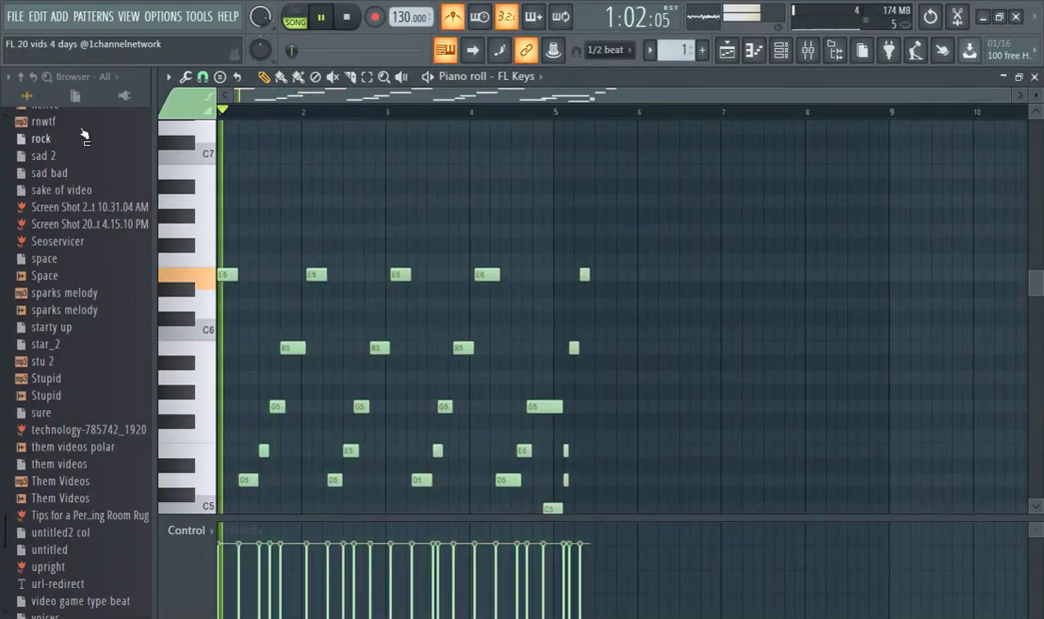
- Play the trimmed Pattern 1 clip from bar 1 in the playlist
left_click(729, 50)
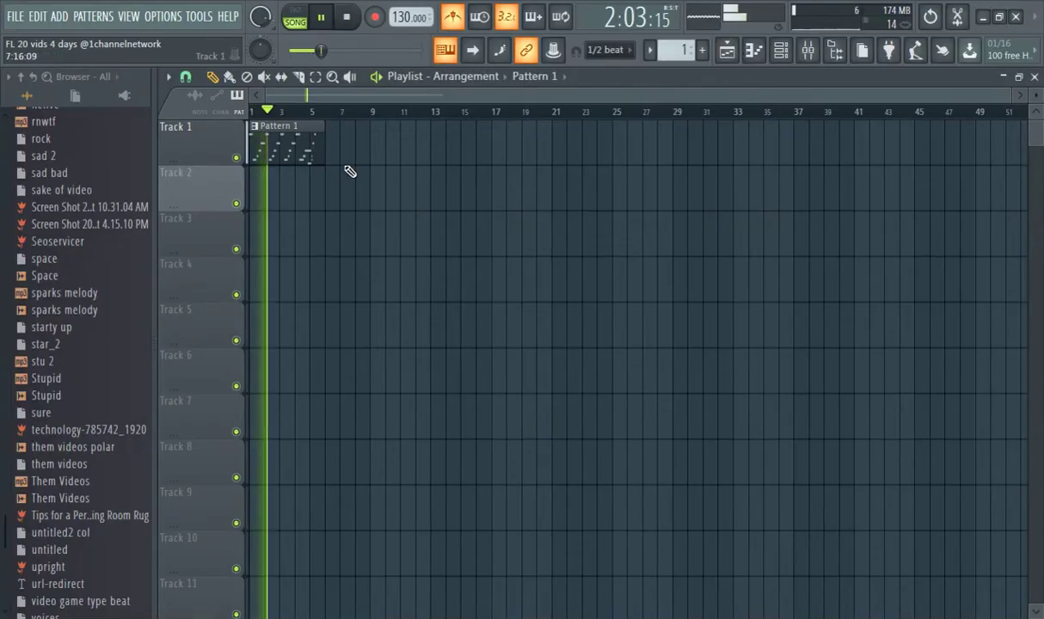
left_click_drag(381, 97, 301, 99)
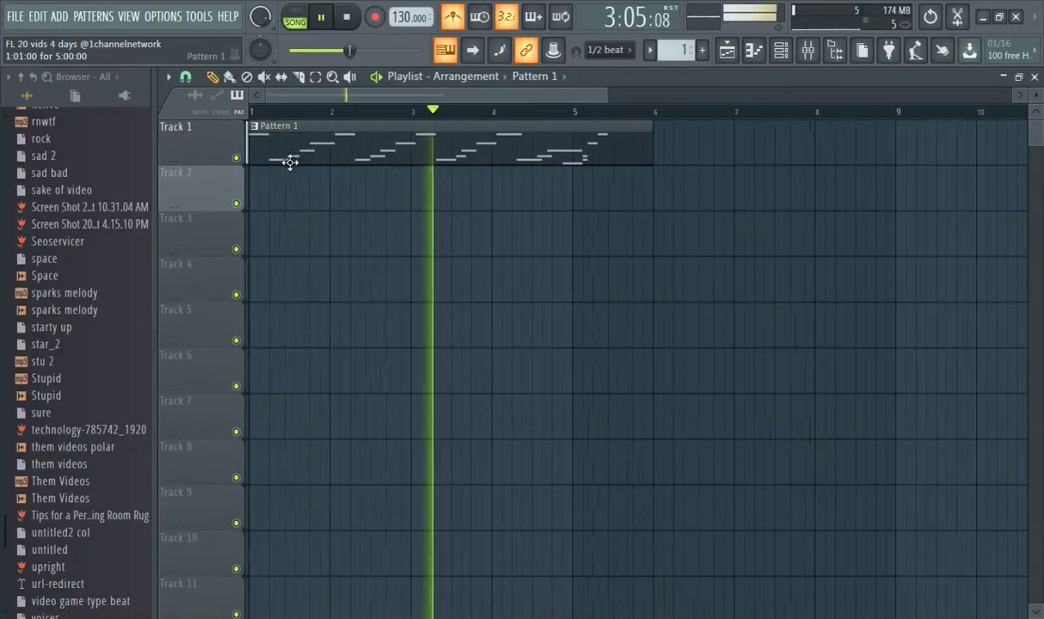
left_click(254, 113)
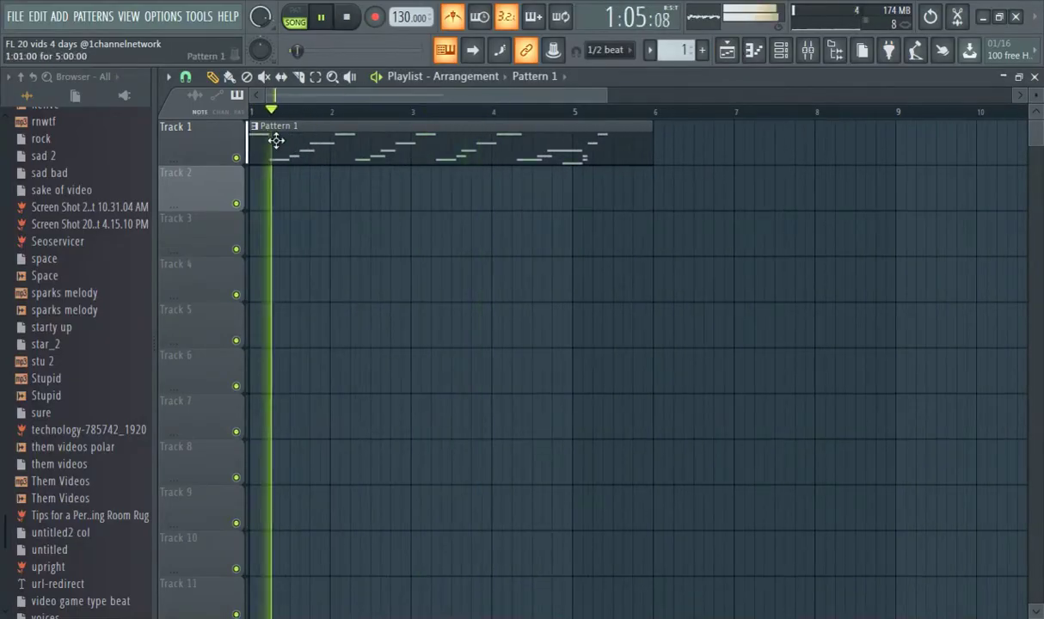
- Reopen Pattern 1's notes and shift the second E6 to the start of bar 2 and its following D5 slightly earlier
double_click(270, 139)
scroll(408, 213, "down", 3)
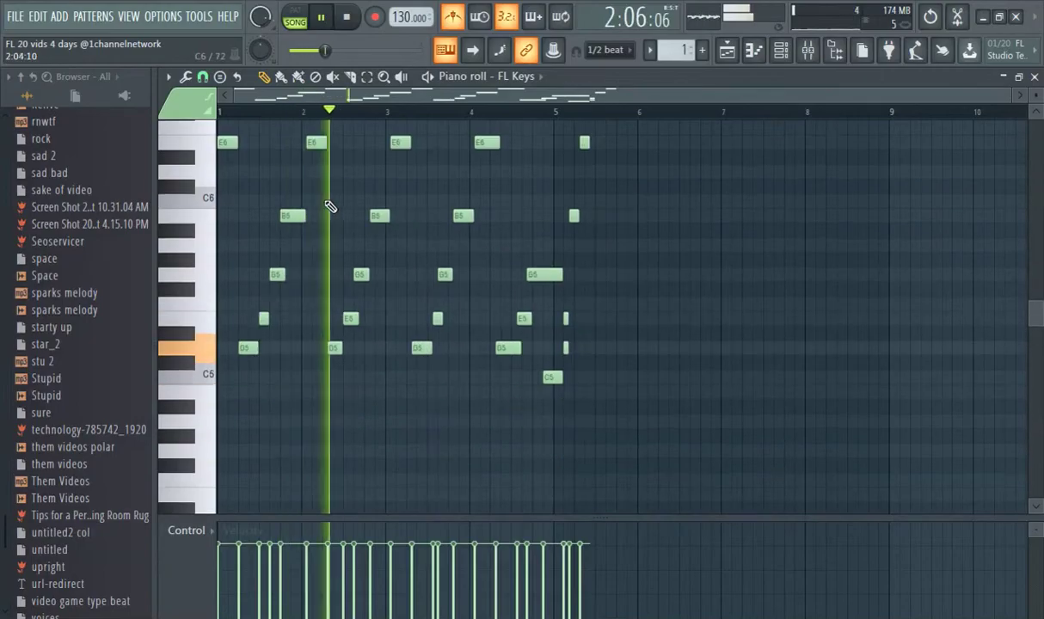
scroll(348, 99, "up", 2)
left_click_drag(307, 143, 298, 143)
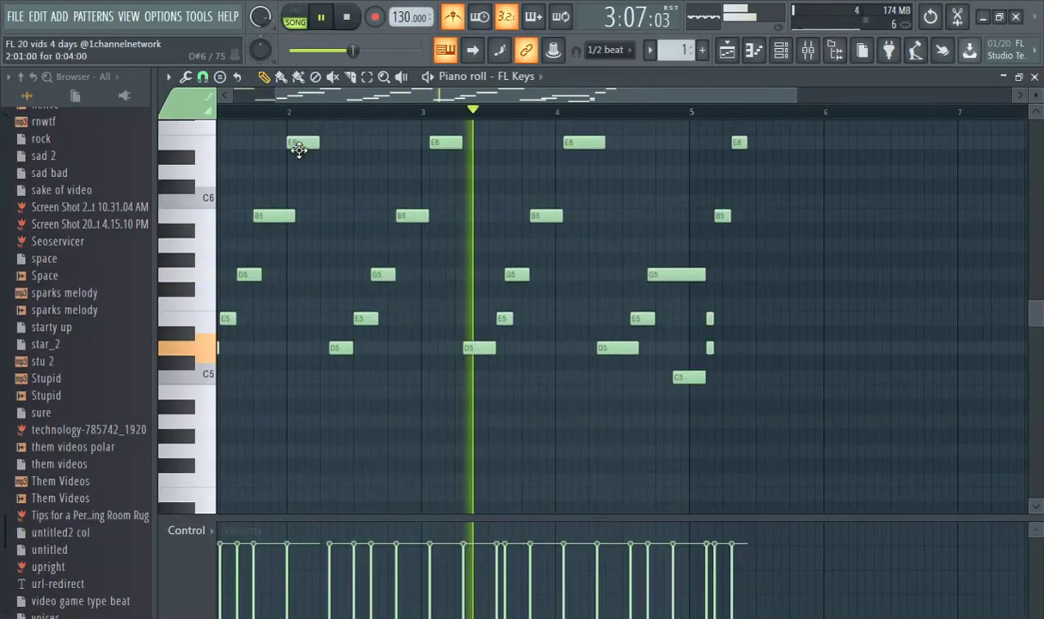
left_click_drag(275, 95, 144, 109)
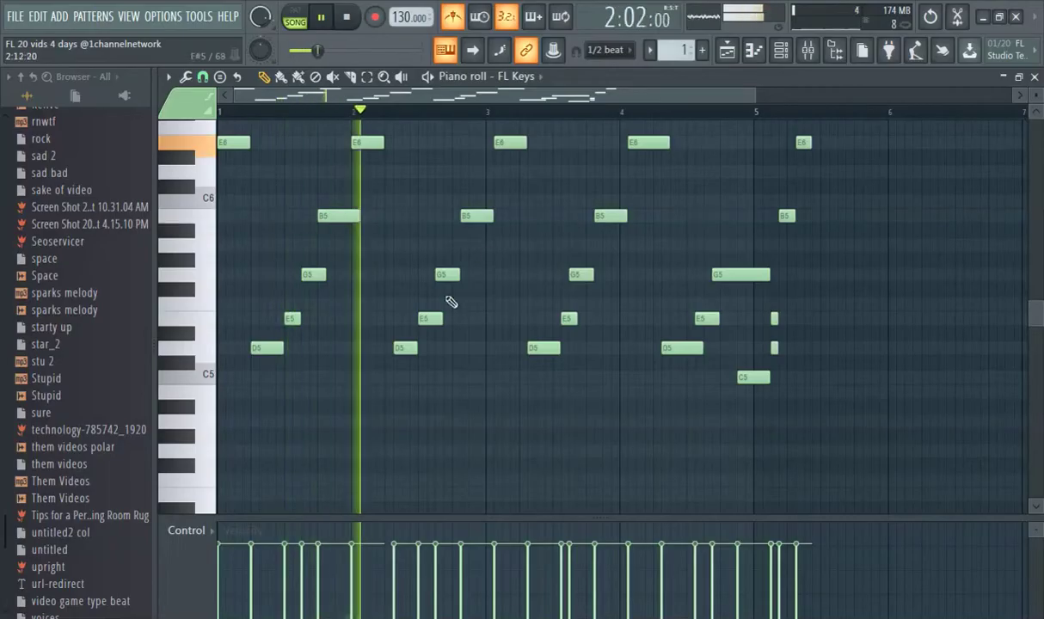
left_click_drag(408, 354, 399, 353)
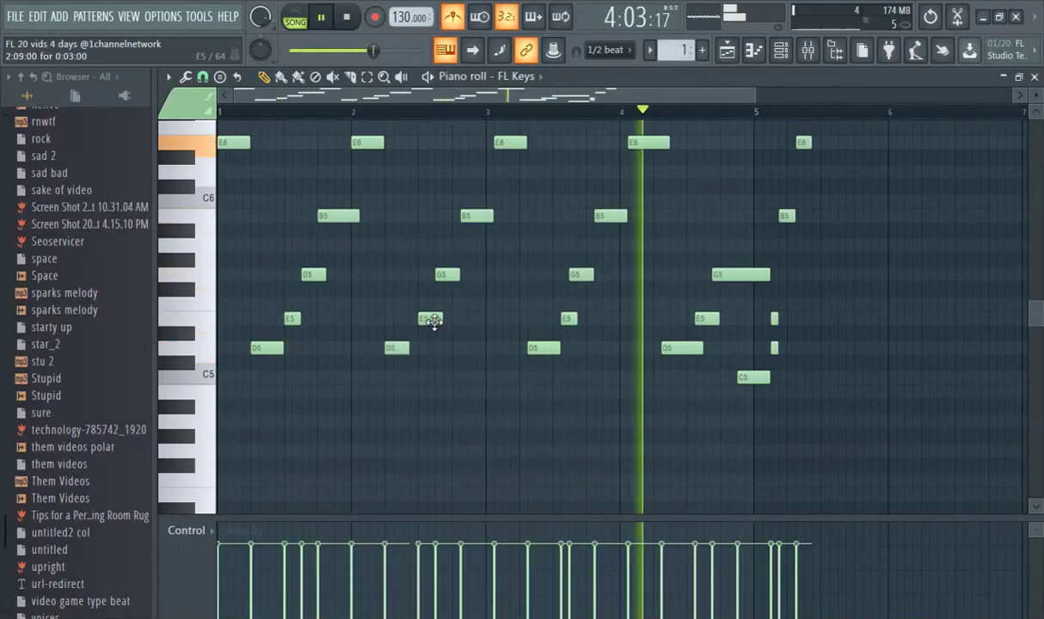
- Review the MIDI input and output device settings
left_click(160, 19)
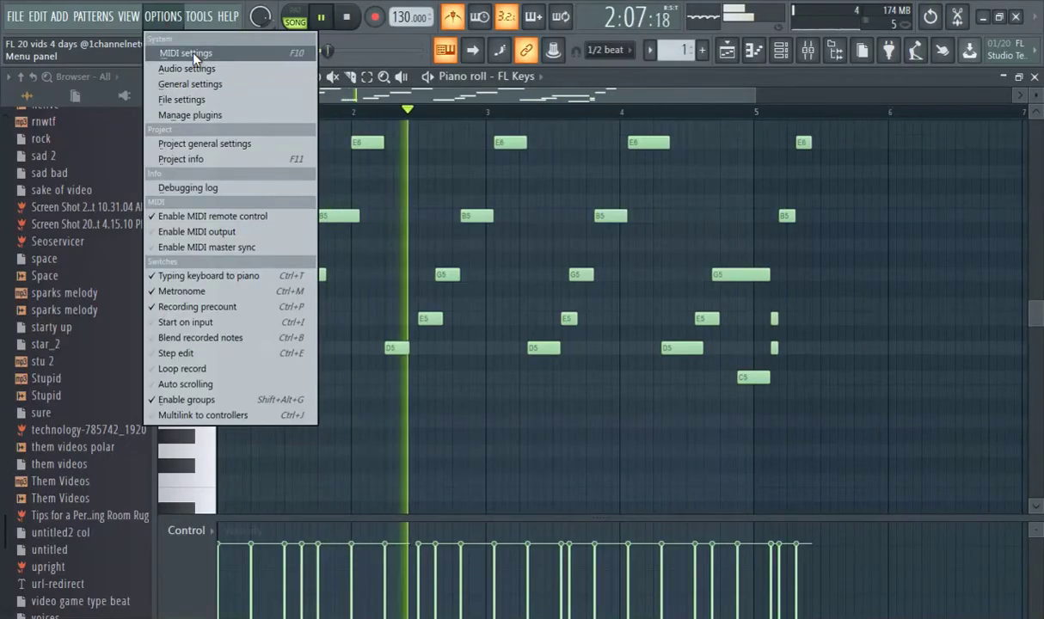
left_click(183, 51)
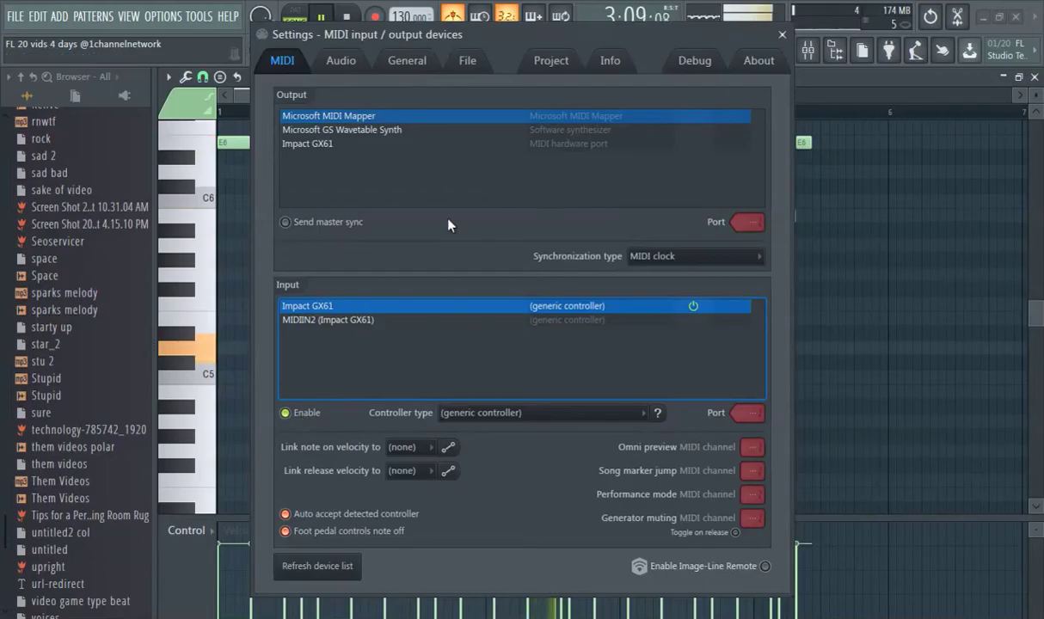
left_click(782, 35)
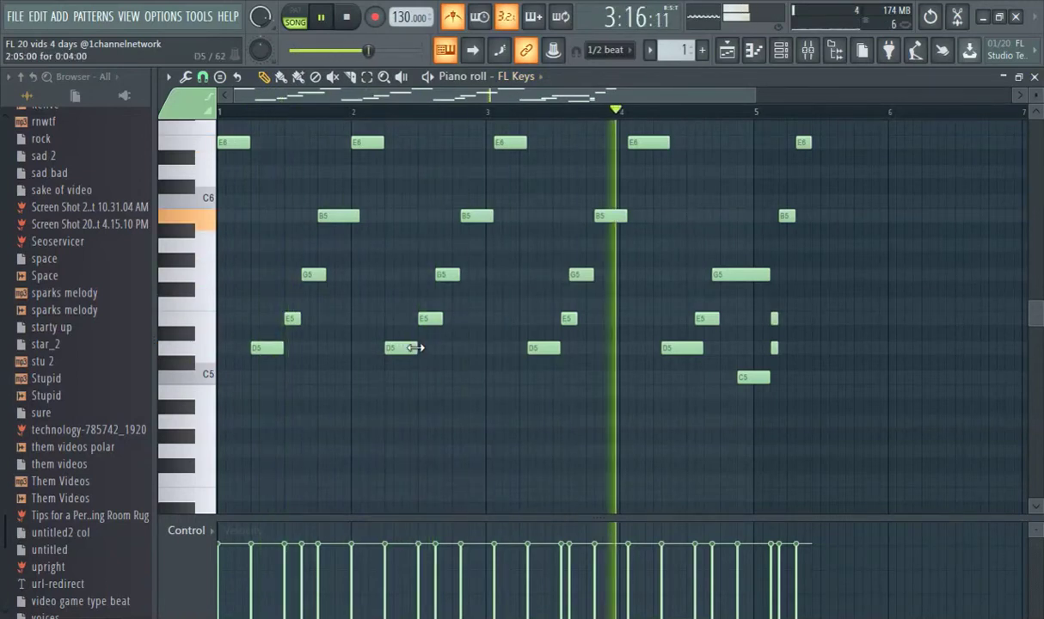
- Shift bar 2's B5 to 2:13:00, the third E6 to 3:01:00, and bar 3's D5 and E5 slightly earlier
left_click_drag(473, 216, 459, 212)
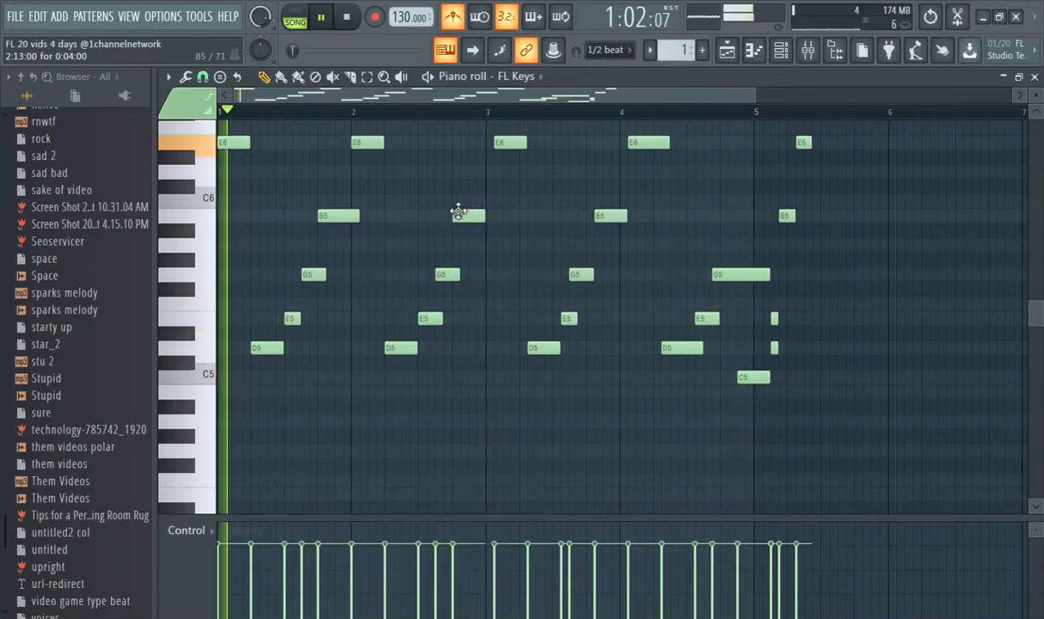
left_click_drag(511, 140, 503, 140)
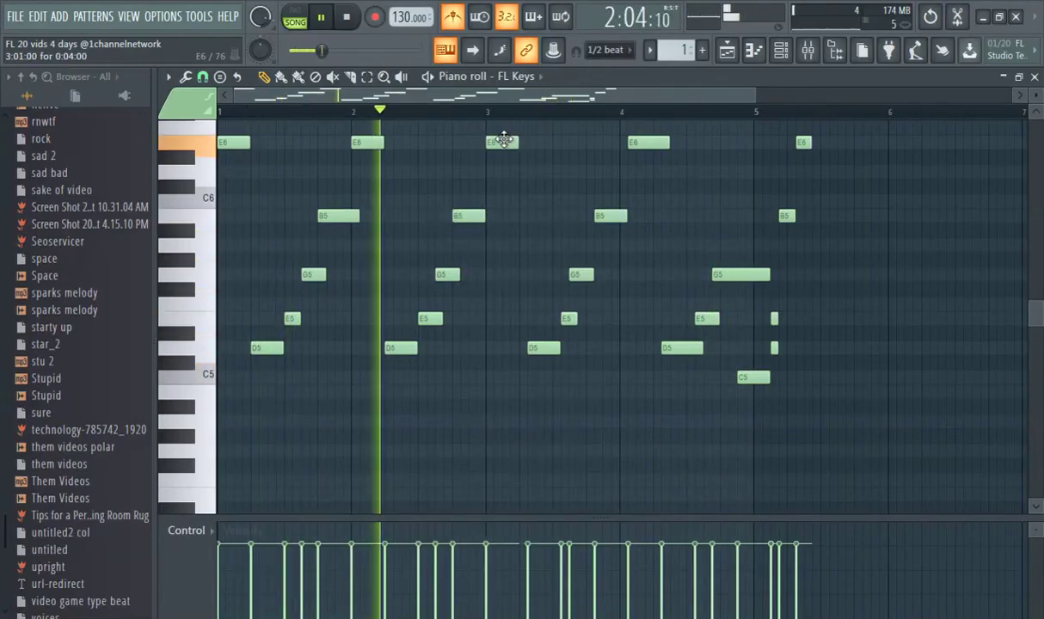
left_click_drag(545, 345, 559, 319)
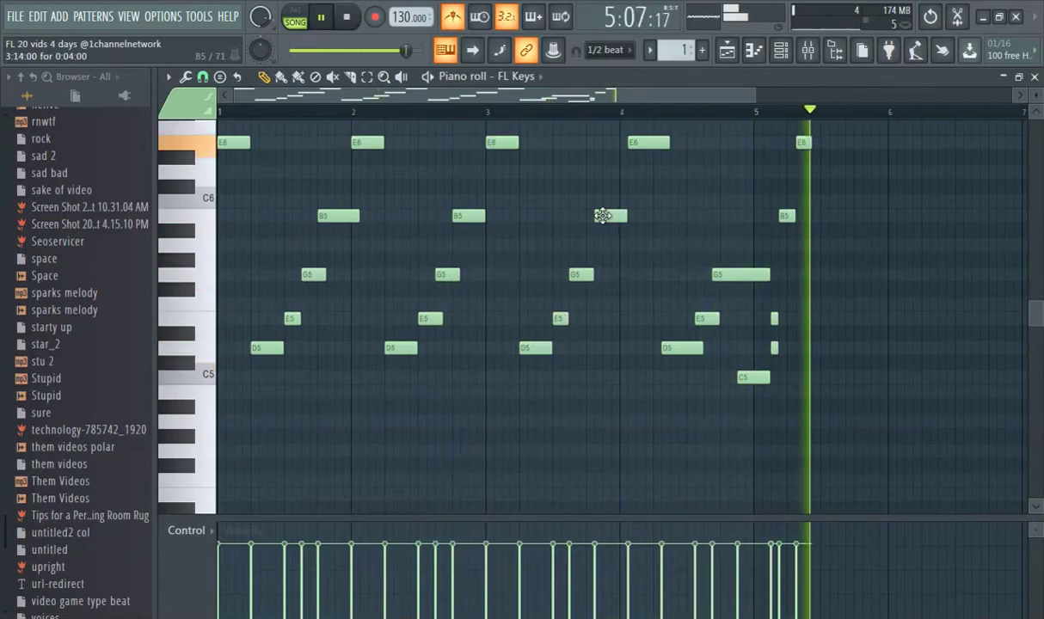
- Move bar 3's B5 and the fourth E6 earlier so the E6 starts bar 4, and align bar 4's D5 and E5
left_click_drag(606, 216, 594, 214)
left_click_drag(641, 141, 633, 141)
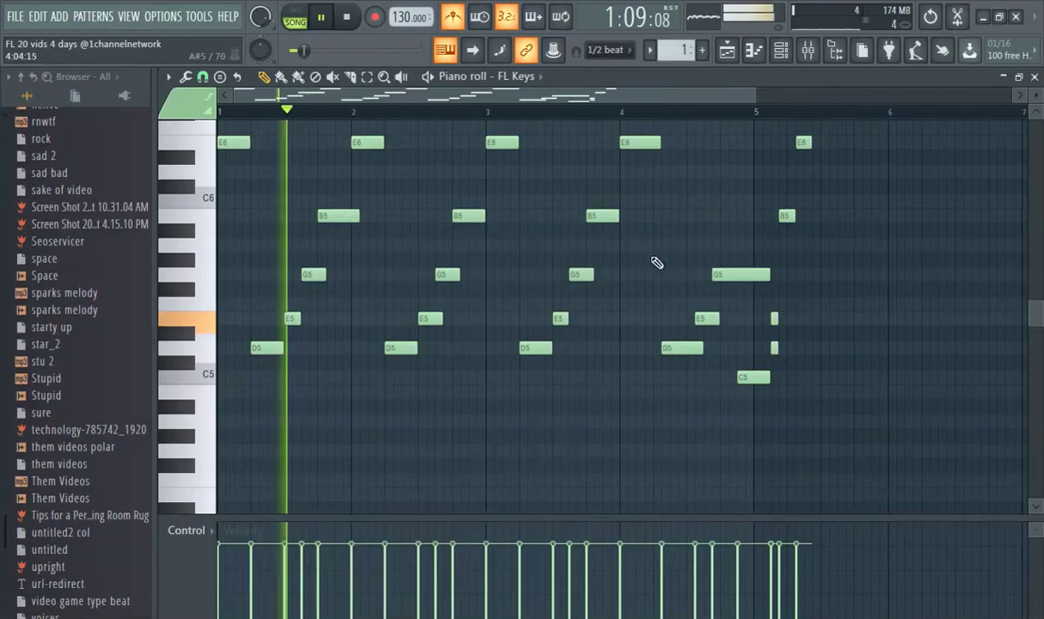
left_click_drag(679, 345, 699, 319)
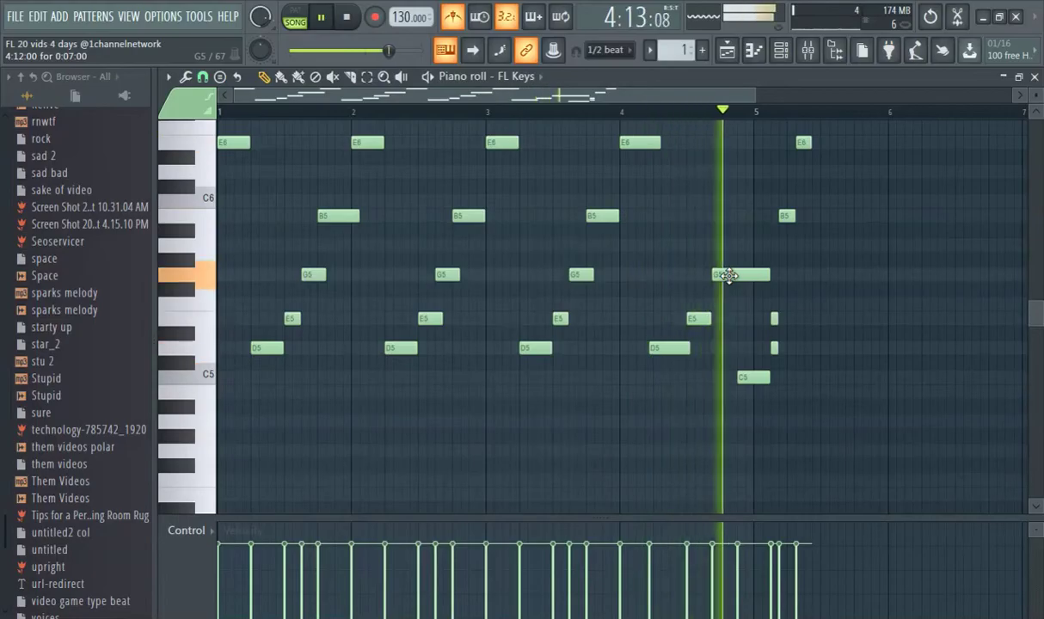
left_click_drag(666, 346, 672, 345)
- Move the long G5 and the C5 in bar 4 earlier, shorten the G5, and remove the notes past bar 5
left_click_drag(732, 275, 725, 274)
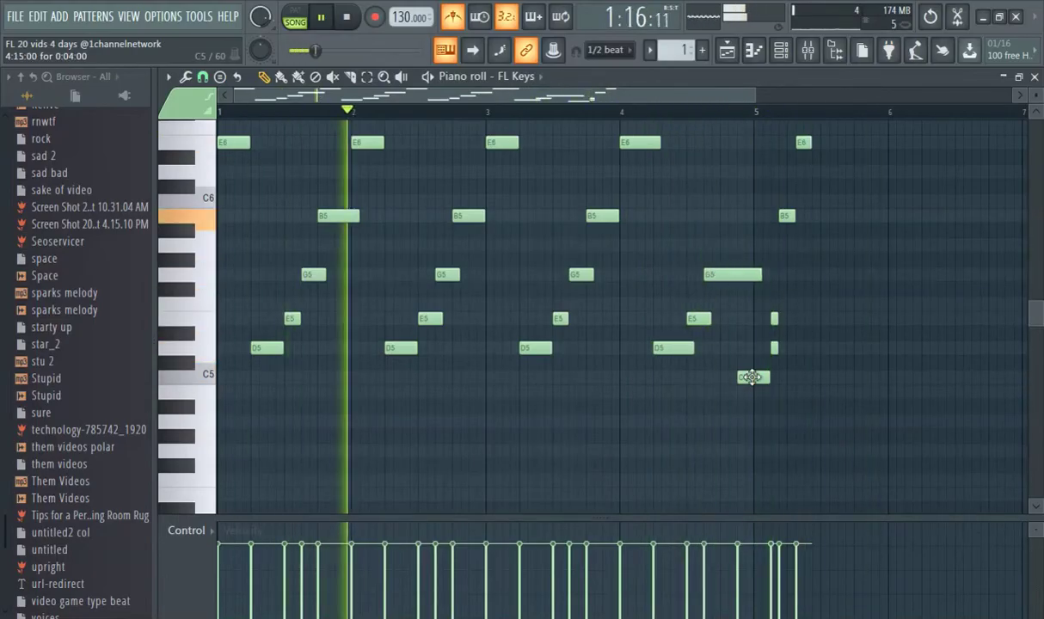
left_click_drag(752, 377, 734, 375)
left_click_drag(761, 273, 730, 273)
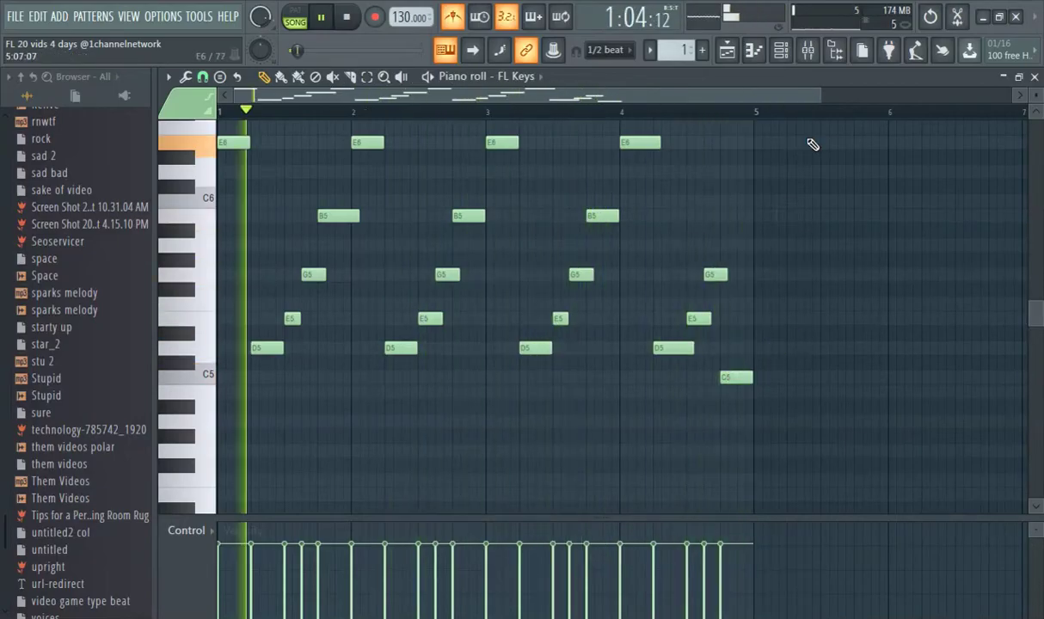
- Place a second Pattern 1 clip on Track 1 starting at bar 5 in the playlist, and stop playback
left_click(744, 52)
left_click(583, 140)
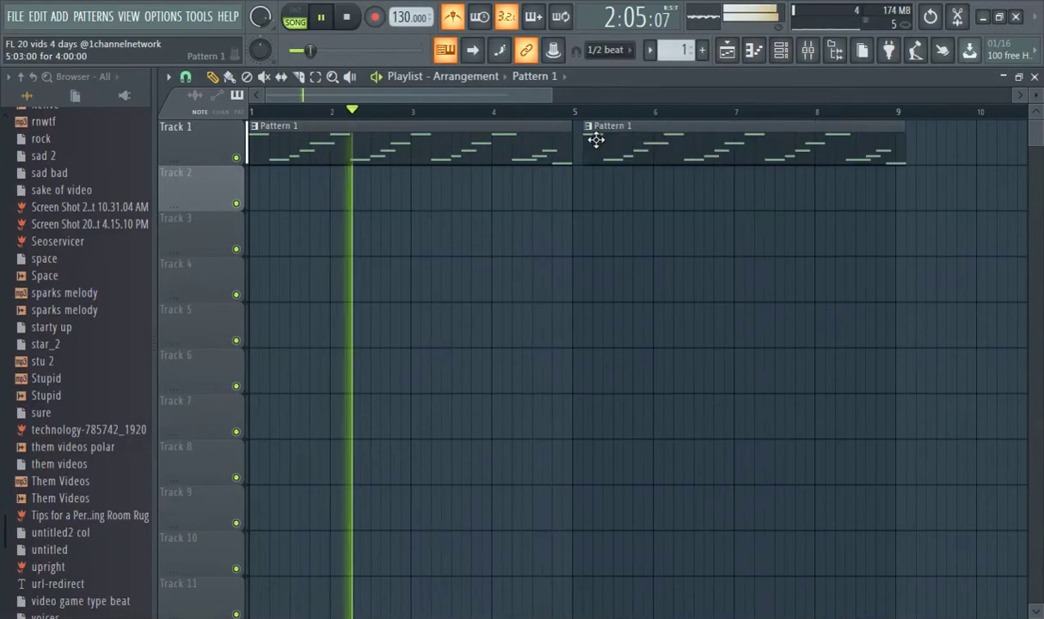
key("space")
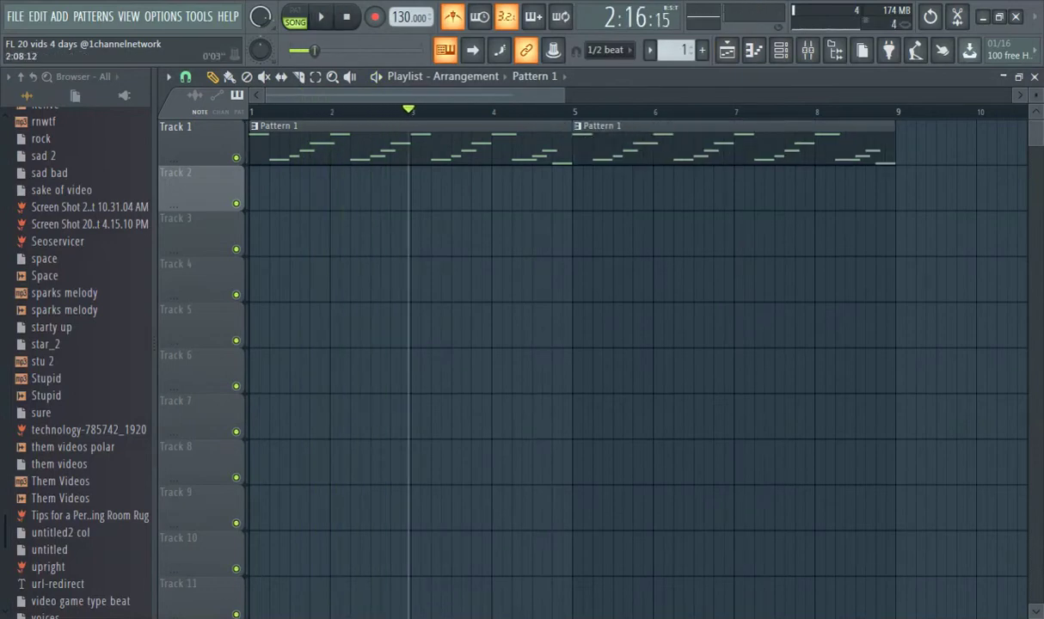
- Set the audio input of mixer Insert 8 to the mono In 1
left_click(807, 51)
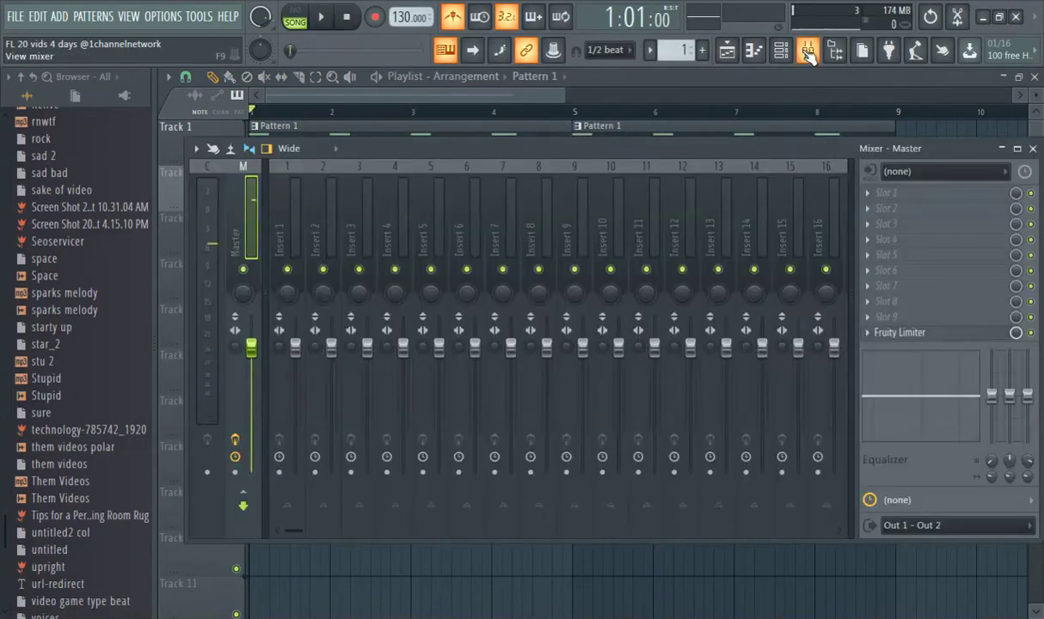
left_click(543, 218)
left_click(916, 174)
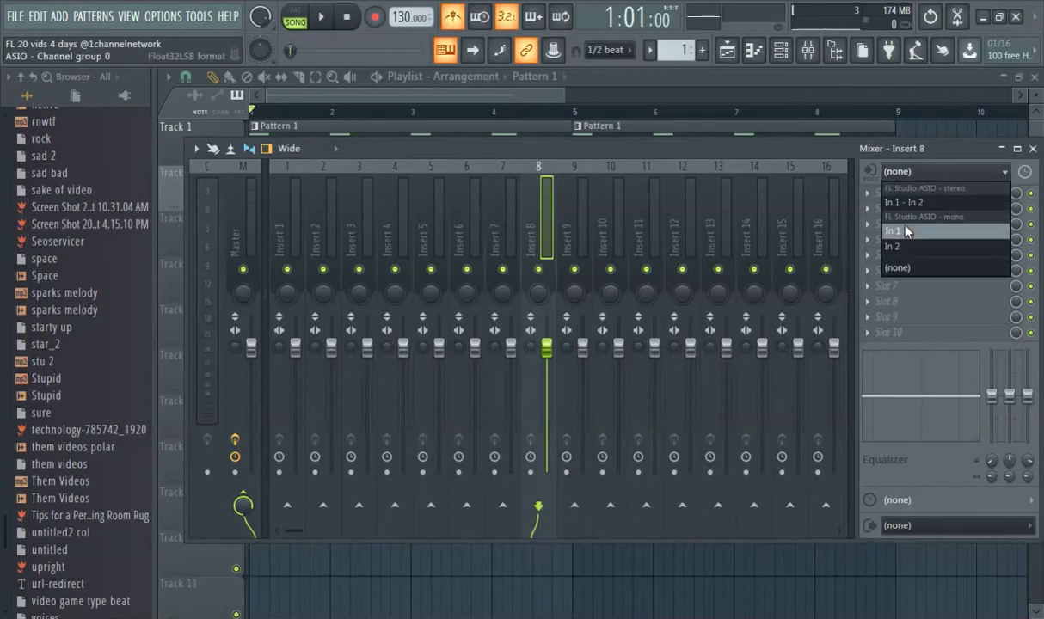
left_click(901, 230)
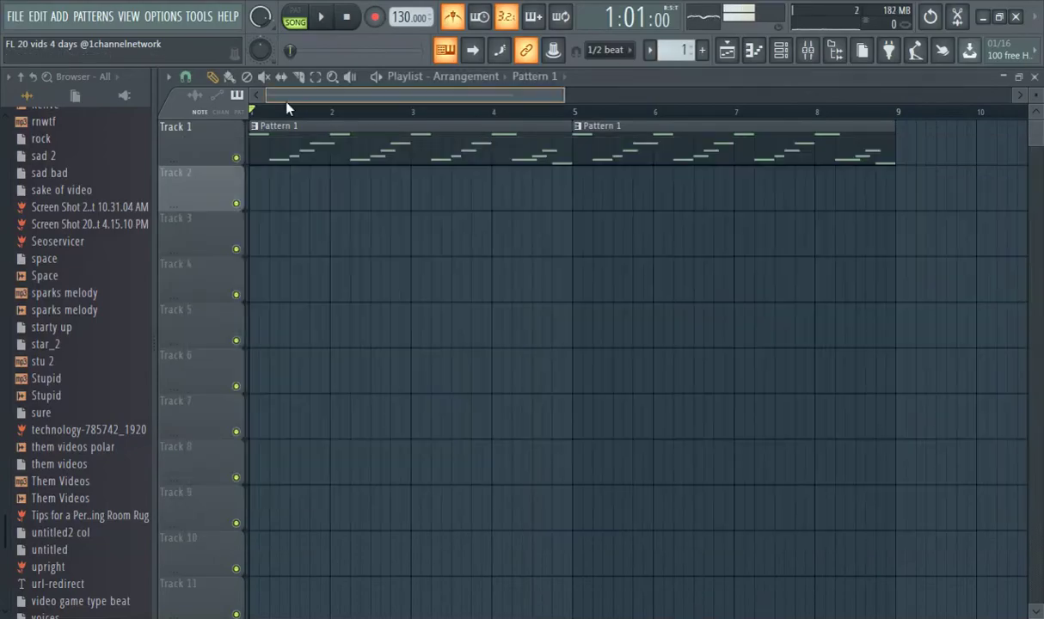